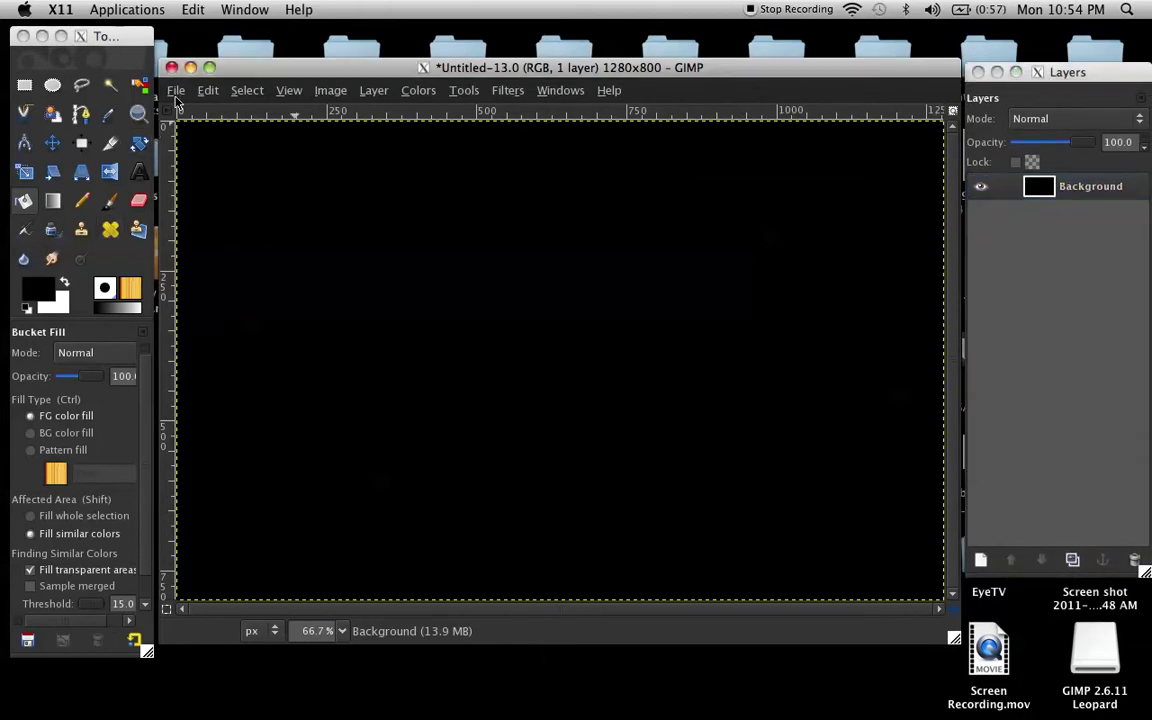
# Open photo.PNG from the Stock folder as a new layer and assign its colour profile.
pyautogui.click(175, 92)
pyautogui.click(210, 155)
pyautogui.scroll(-5, 447, 380)
pyautogui.scroll(5, 393, 352)
pyautogui.doubleClick(360, 528)
pyautogui.scroll(-5, 497, 451)
pyautogui.scroll(4, 530, 452)
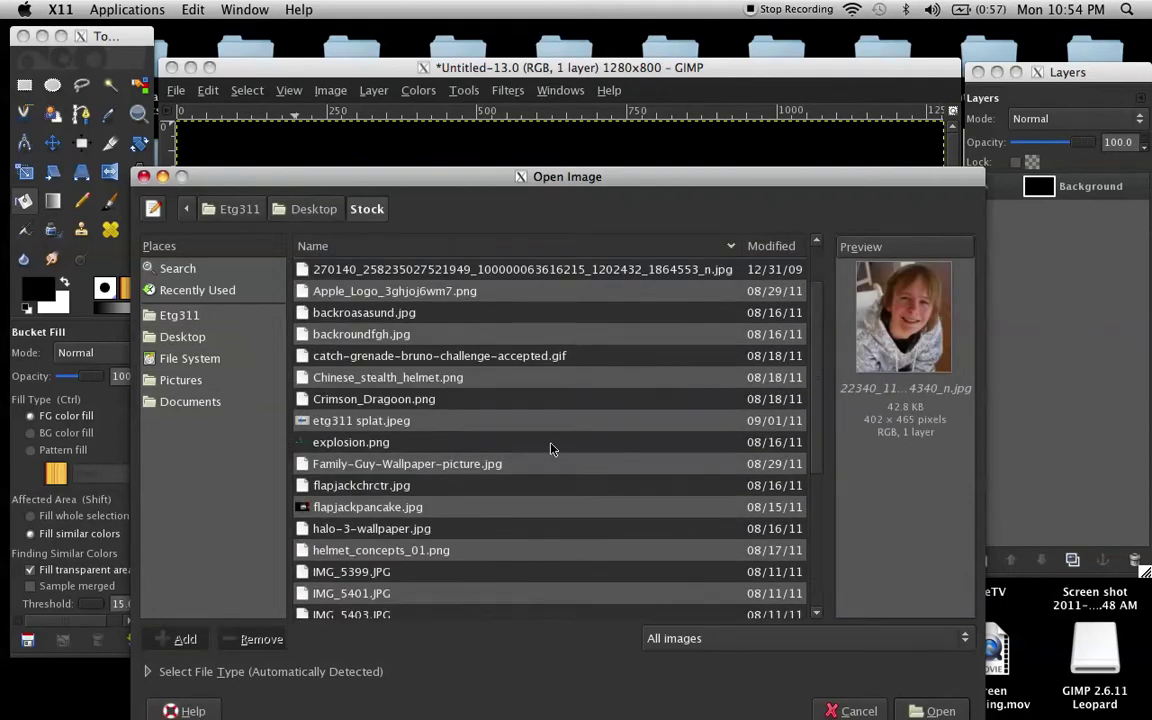
pyautogui.scroll(-4, 557, 446)
pyautogui.click(362, 480)
pyautogui.moveTo(803, 182); pyautogui.dragTo(794, 105)
pyautogui.click(927, 636)
pyautogui.click(630, 266)
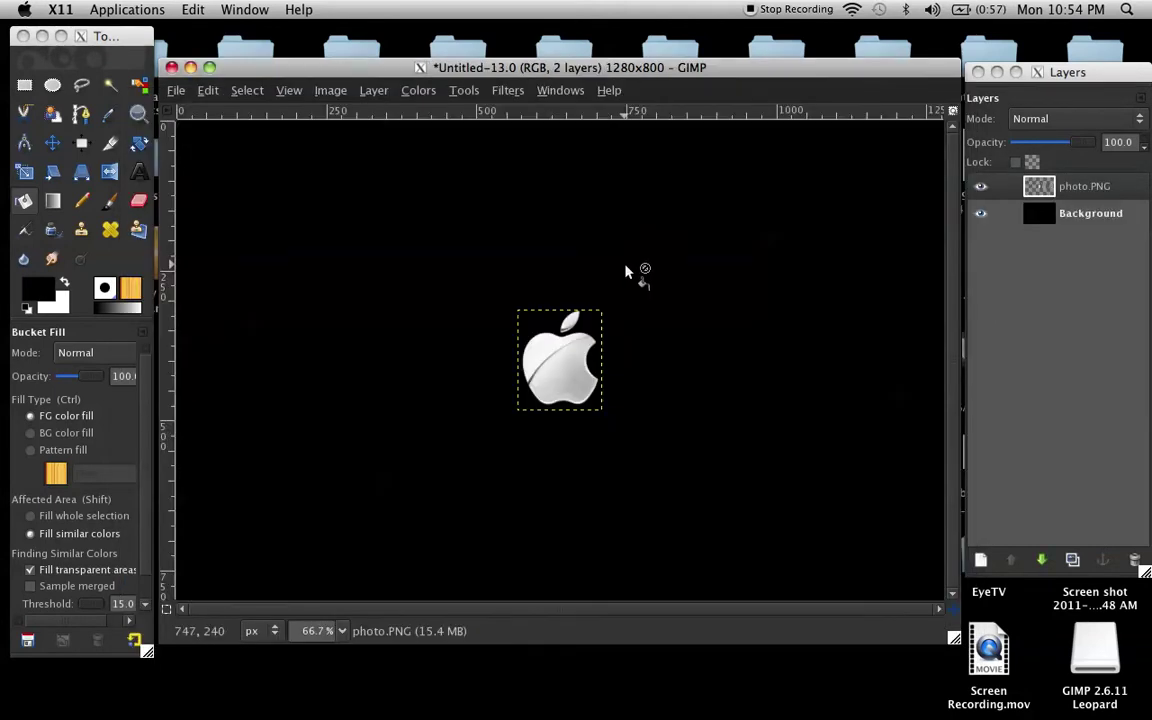
# Scale the Apple logo layer up to about 315×366 pixels.
pyautogui.click(29, 173)
pyautogui.click(520, 314)
pyautogui.moveTo(518, 311); pyautogui.dragTo(416, 216)
pyautogui.moveTo(602, 410)
pyautogui.mouseDown()
pyautogui.moveTo(596, 422)
pyautogui.moveTo(560, 416)
pyautogui.moveTo(590, 412)
pyautogui.mouseUp()
pyautogui.click(183, 462)
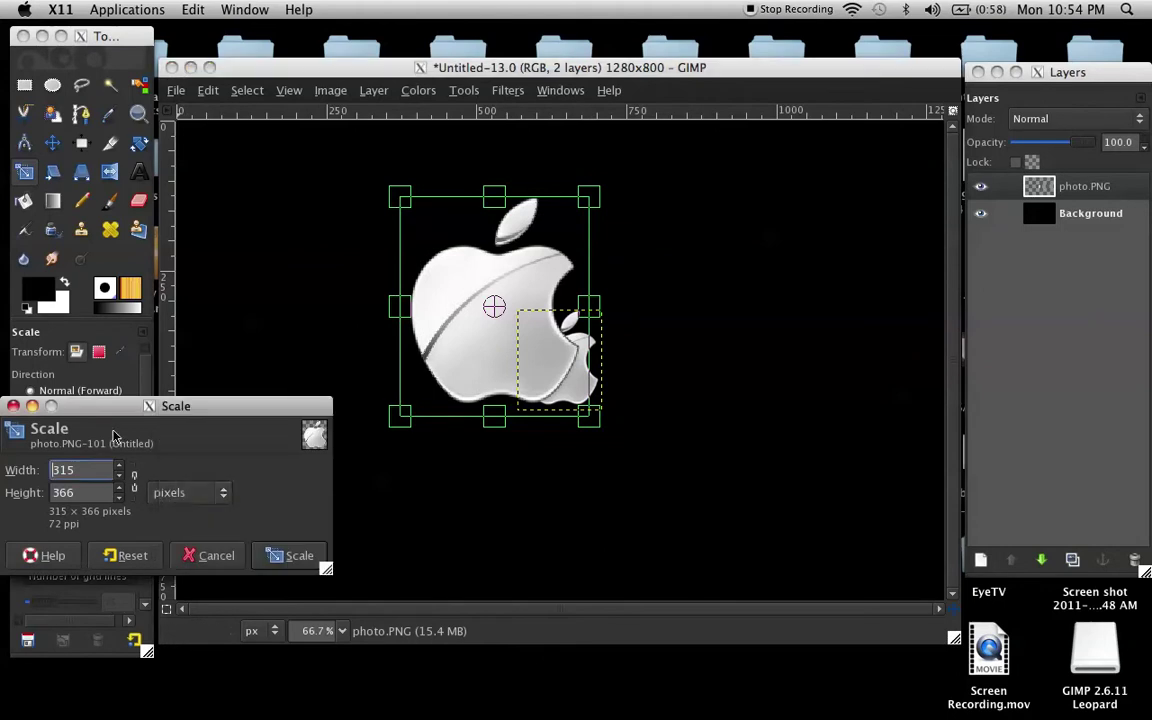
pyautogui.click(294, 553)
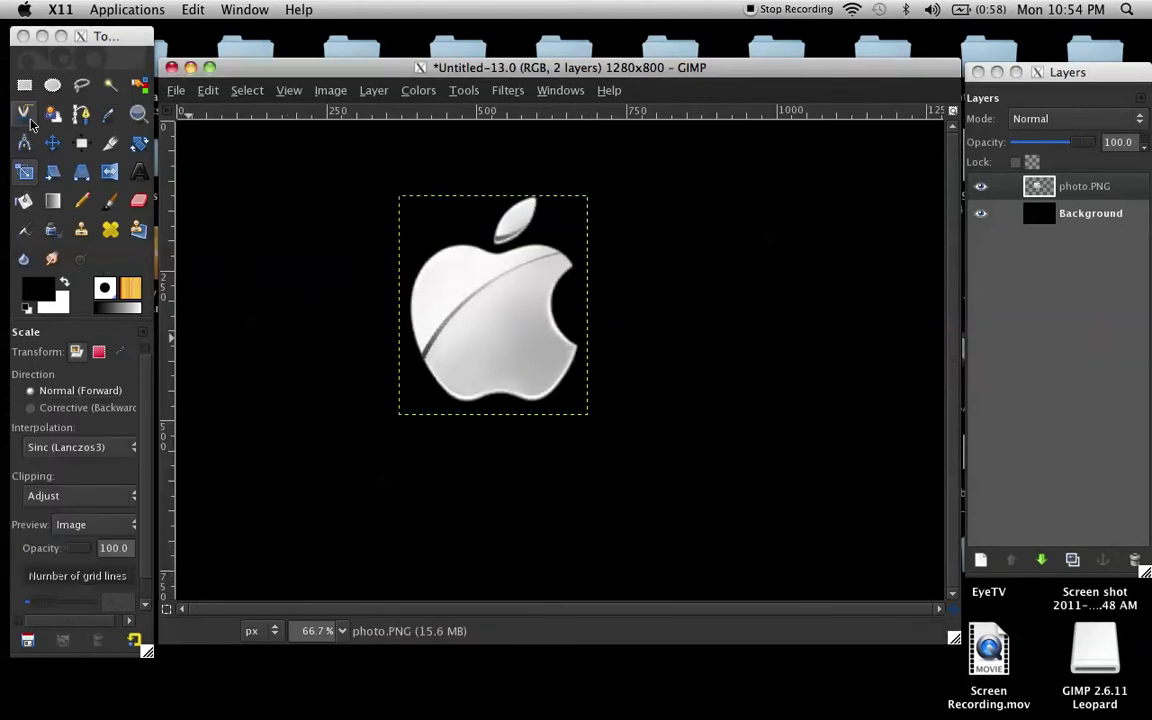
# Move the apple right and down toward the canvas centre.
pyautogui.click(52, 143)
pyautogui.click(490, 365)
pyautogui.moveTo(490, 365); pyautogui.dragTo(538, 389)
# Select the apple's shape via Alpha to Selection and paint it solid white.
pyautogui.rightClick(1105, 188)
pyautogui.click(1001, 634)
pyautogui.click(110, 200)
pyautogui.click(64, 285)
pyautogui.moveTo(455, 350)
pyautogui.mouseDown()
pyautogui.moveTo(476, 442)
pyautogui.moveTo(483, 605)
pyautogui.mouseUp()
pyautogui.moveTo(570, 290)
pyautogui.mouseDown()
pyautogui.moveTo(535, 429)
pyautogui.moveTo(609, 380)
pyautogui.moveTo(638, 206)
pyautogui.moveTo(629, 486)
pyautogui.moveTo(607, 494)
pyautogui.mouseUp()
# Centre the white apple horizontally and vertically on the canvas with the Align tool.
pyautogui.press('ctrl')
pyautogui.click(285, 92)
pyautogui.click(478, 166)
pyautogui.click(83, 148)
pyautogui.click(562, 383)
pyautogui.click(75, 422)
pyautogui.click(77, 457)
# Add a new empty layer and merge it down into photo.PNG.
pyautogui.click(979, 561)
pyautogui.click(1121, 362)
pyautogui.rightClick(1020, 188)
pyautogui.click(1020, 321)
# Duplicate the apple layer four times.
pyautogui.click(1073, 560)
pyautogui.click(1073, 560)
pyautogui.click(1073, 560)
pyautogui.click(1073, 560)
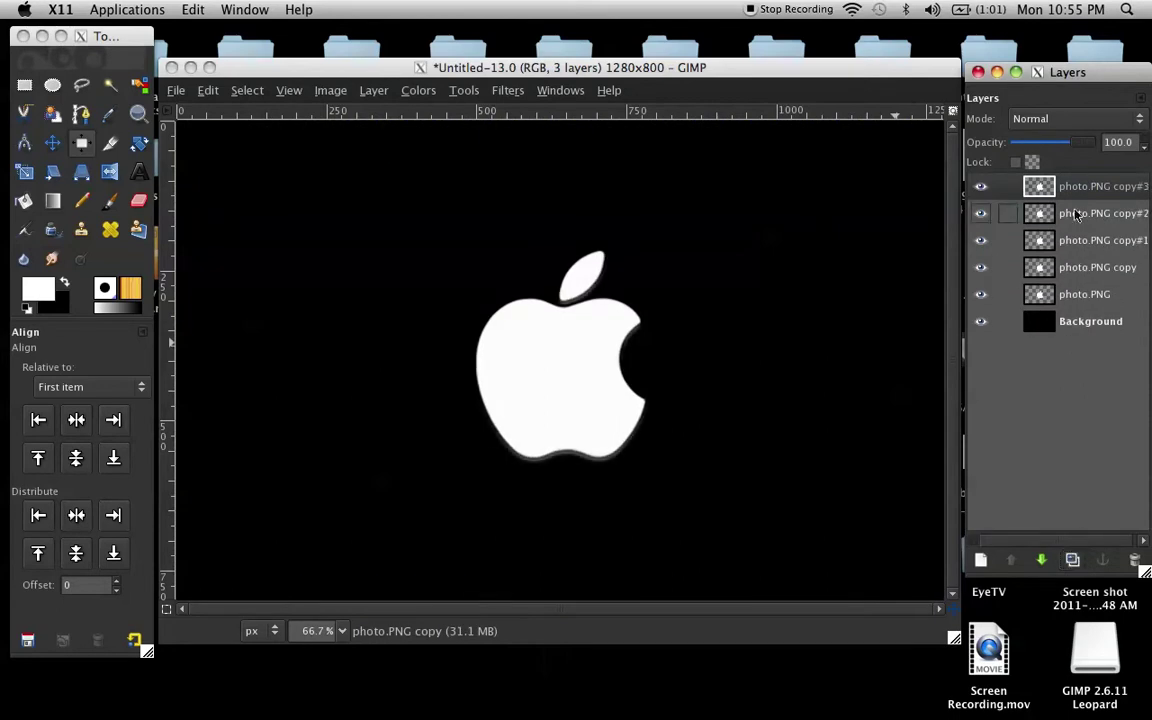
# Apply the Wind filter blowing Left to the photo.PNG copy layer.
pyautogui.click(1095, 268)
pyautogui.click(514, 91)
pyautogui.moveTo(617, 245)
pyautogui.click(823, 582)
pyautogui.click(540, 371)
pyautogui.click(668, 513)
# On photo.PNG copy#1, open the Wind filter with direction set to Right.
pyautogui.click(1127, 234)
pyautogui.click(1122, 240)
pyautogui.click(507, 90)
pyautogui.moveTo(540, 227)
pyautogui.moveTo(661, 243)
pyautogui.click(851, 582)
pyautogui.click(535, 393)
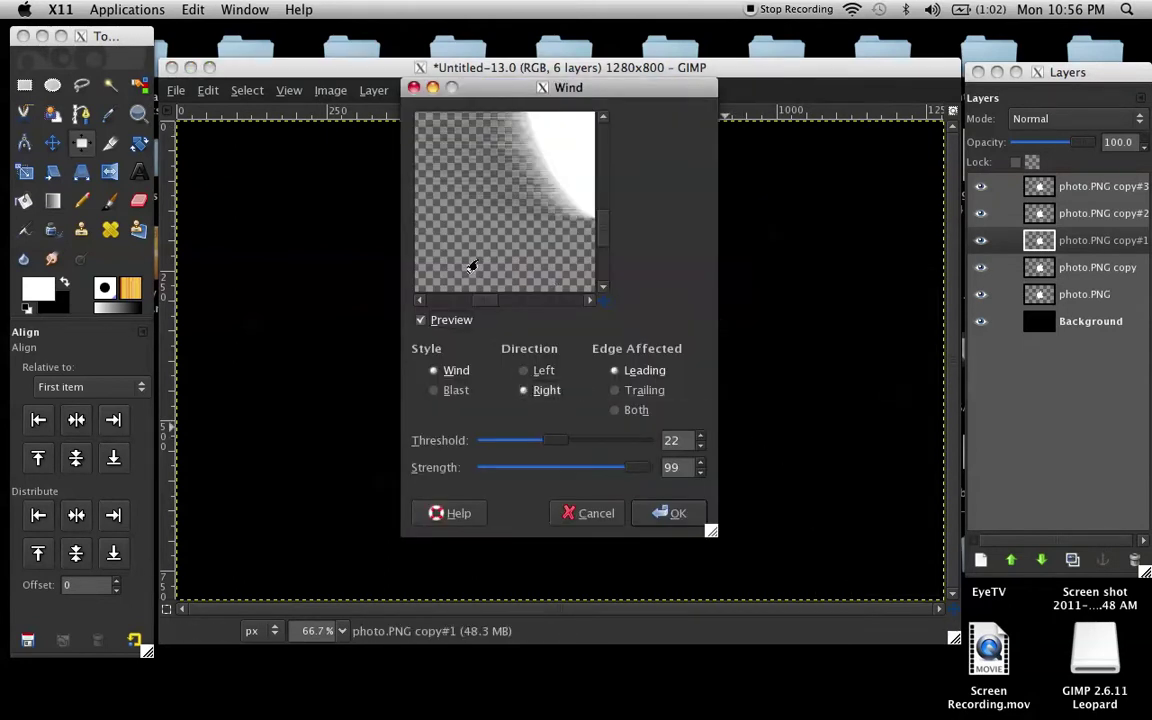
# Apply the rightward Wind to copy#1, then select copy#2.
pyautogui.click(670, 513)
pyautogui.click(1090, 216)
pyautogui.click(1090, 214)
# Rotate copy#2 90° clockwise, apply Wind Left, rotate it back, then select copy#3.
pyautogui.click(387, 94)
pyautogui.moveTo(420, 308)
pyautogui.click(745, 357)
pyautogui.click(507, 90)
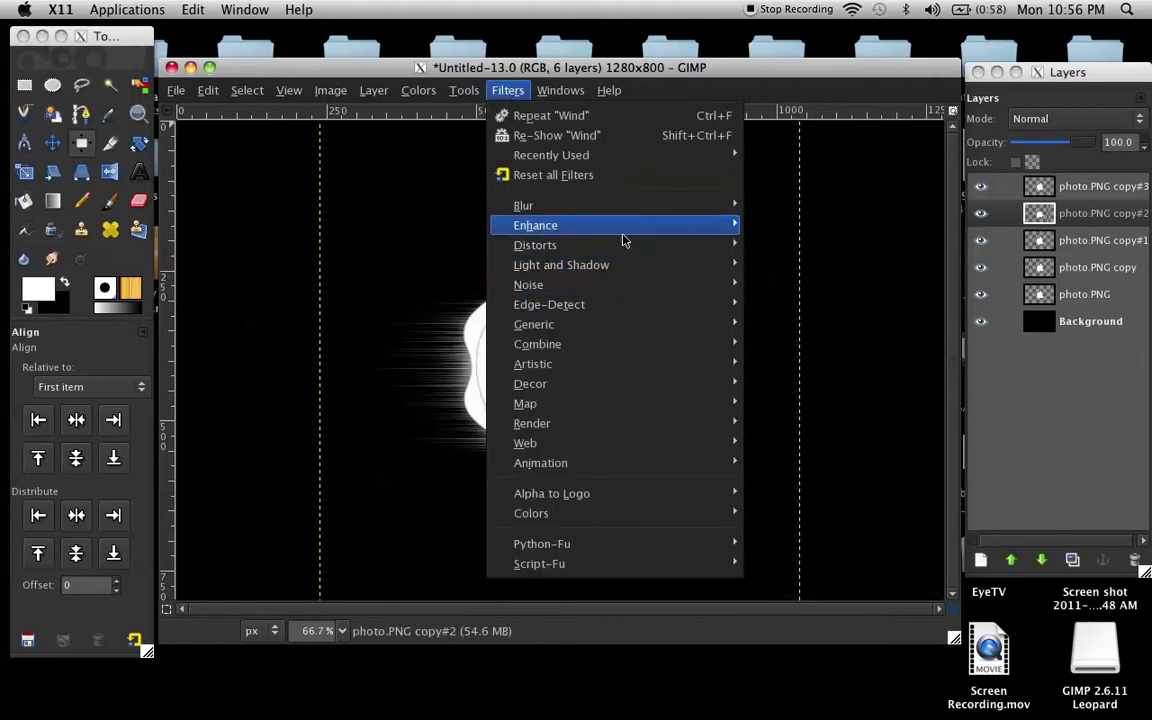
pyautogui.moveTo(694, 249)
pyautogui.click(785, 582)
pyautogui.click(530, 372)
pyautogui.click(668, 513)
pyautogui.click(372, 90)
pyautogui.moveTo(413, 314)
pyautogui.click(800, 377)
pyautogui.click(1020, 187)
pyautogui.click(1118, 185)
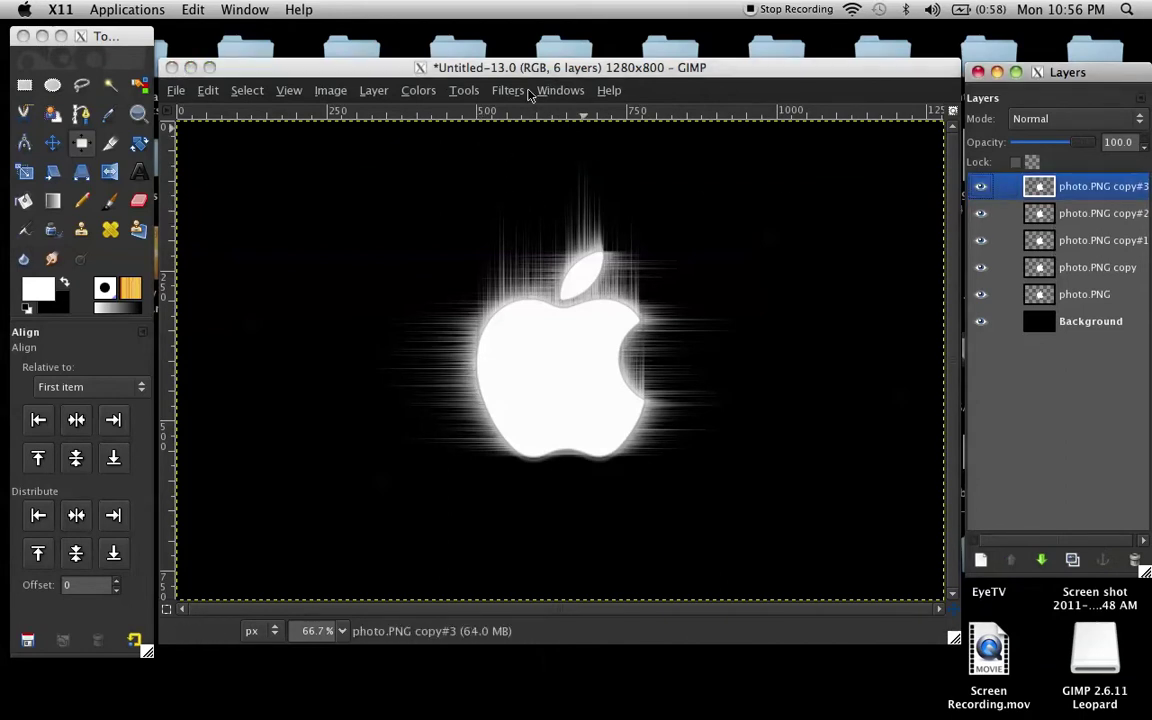
# Rotate photo.PNG copy#3 90° clockwise.
pyautogui.click(335, 90)
pyautogui.click(330, 90)
pyautogui.moveTo(373, 90)
pyautogui.moveTo(420, 304)
pyautogui.click(680, 355)
# Apply a rightward Wind to copy#3, then rotate it back 90° counter-clockwise.
pyautogui.click(504, 95)
pyautogui.moveTo(609, 249)
pyautogui.click(800, 581)
pyautogui.click(541, 390)
pyautogui.moveTo(506, 299); pyautogui.dragTo(490, 300)
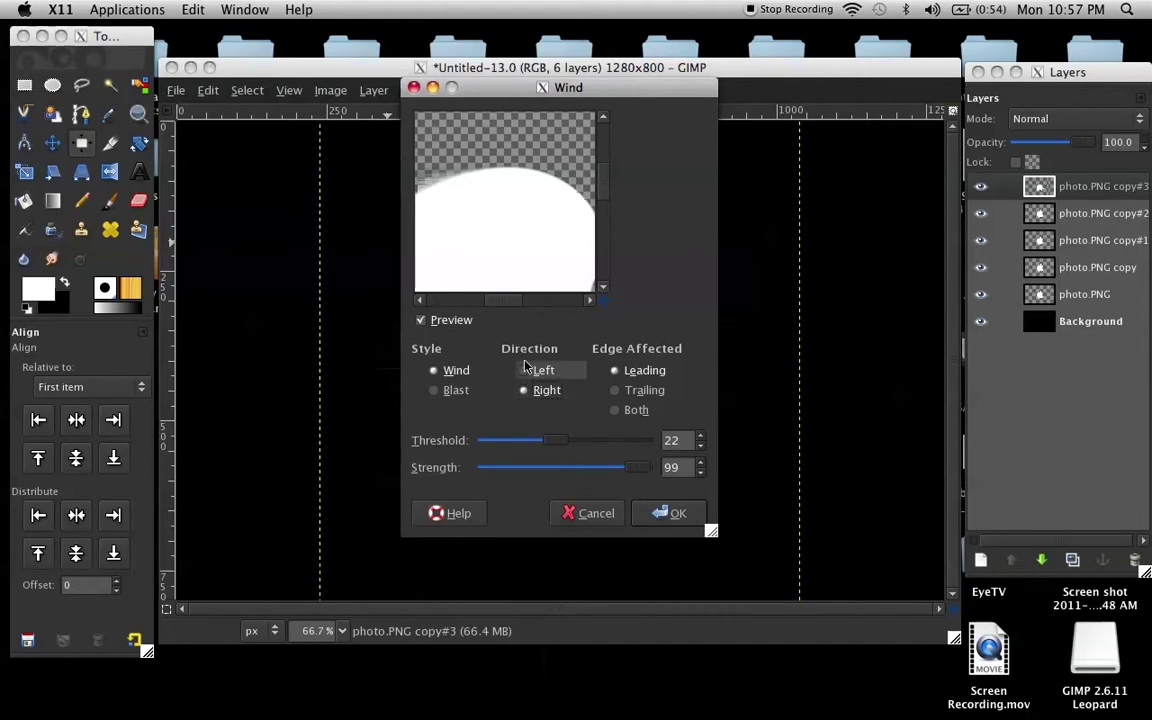
pyautogui.click(668, 513)
pyautogui.click(373, 90)
pyautogui.moveTo(430, 304)
pyautogui.click(750, 375)
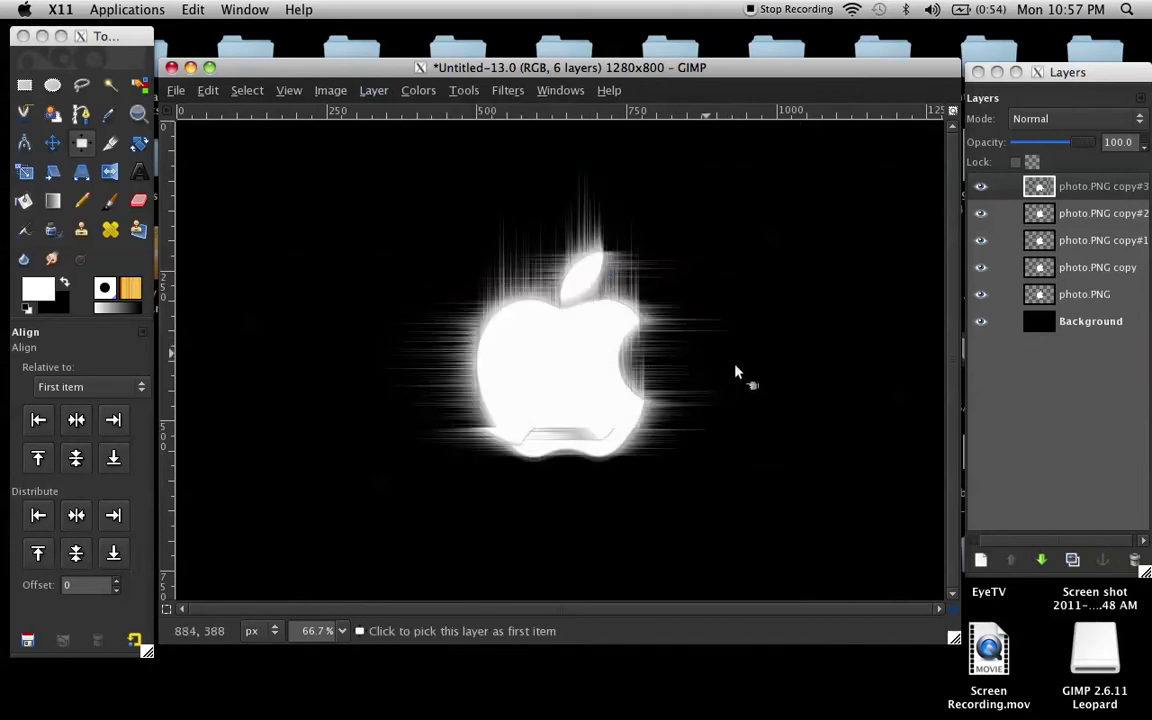
# Move photo.PNG to the top and select its outline grown by 2 pixels.
pyautogui.click(1085, 295)
pyautogui.moveTo(1105, 300); pyautogui.dragTo(1100, 186)
pyautogui.rightClick(1068, 195)
pyautogui.click(955, 639)
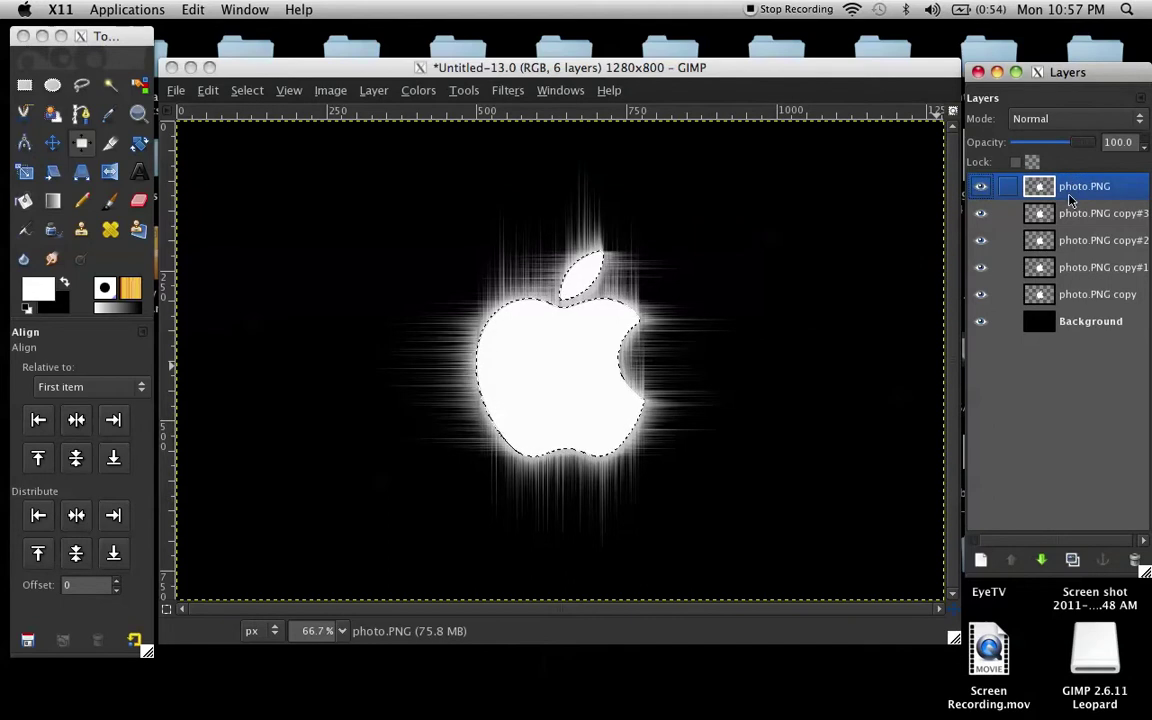
pyautogui.click(300, 120)
pyautogui.click(247, 92)
pyautogui.click(291, 332)
pyautogui.write('2')
pyautogui.click(658, 421)
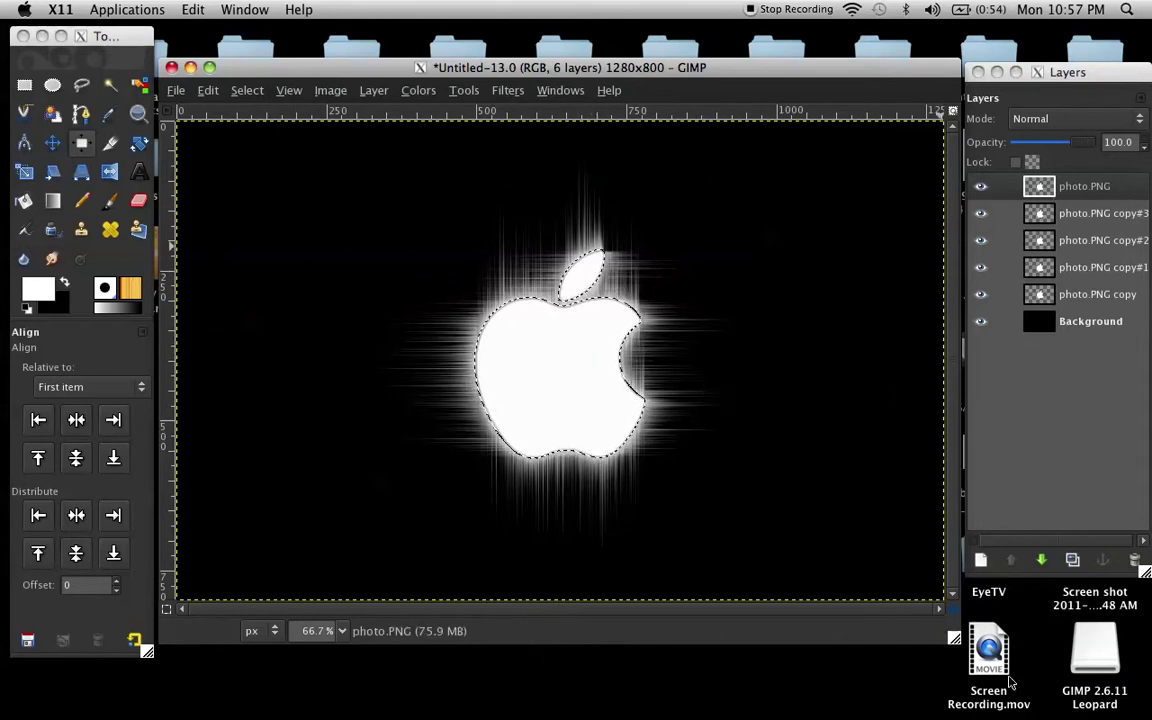
# Add a new empty layer directly below photo.PNG.
pyautogui.click(982, 572)
pyautogui.click(981, 565)
pyautogui.press('Return')
pyautogui.moveTo(1101, 192)
pyautogui.mouseDown()
pyautogui.moveTo(1106, 218)
pyautogui.moveTo(1107, 203)
pyautogui.mouseUp()
# Paint a black stroke inside the selection on New Layer with the Paintbrush.
pyautogui.click(118, 207)
pyautogui.click(118, 207)
pyautogui.click(63, 283)
pyautogui.click(566, 300)
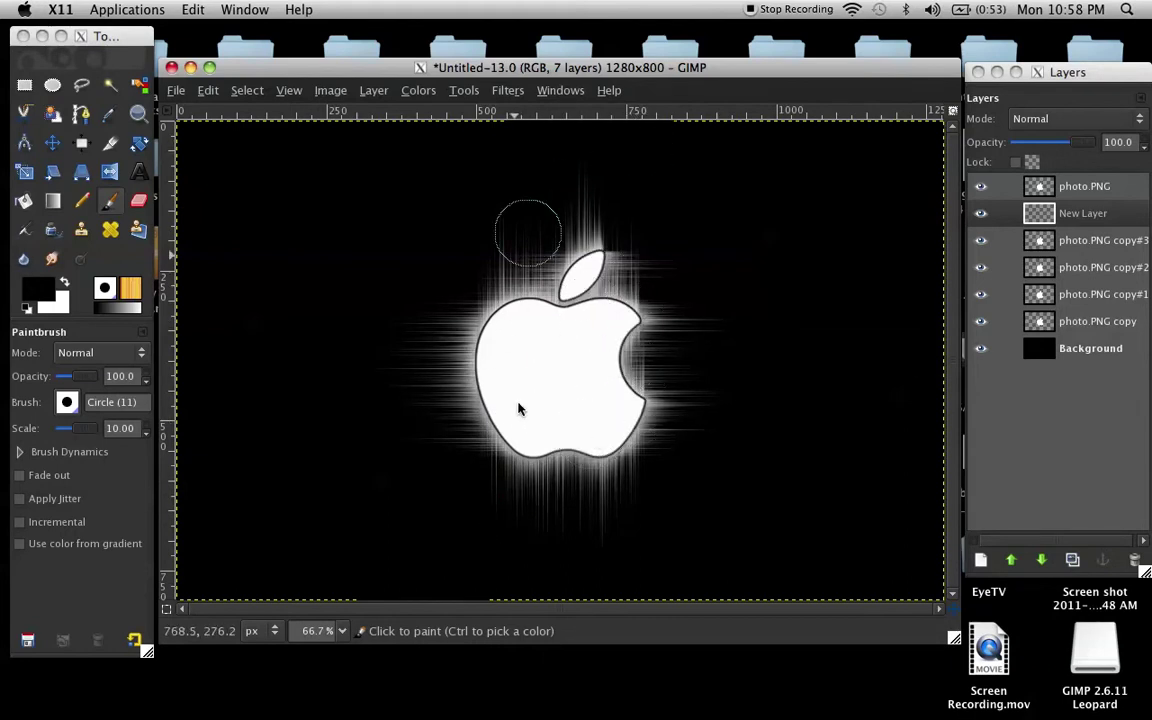
pyautogui.moveTo(582, 364)
pyautogui.mouseDown()
pyautogui.moveTo(596, 345)
pyautogui.moveTo(628, 360)
pyautogui.mouseUp()
# Apply a Gaussian Blur to New Layer to soften the outline into a glow.
pyautogui.click(1041, 213)
pyautogui.click(515, 93)
pyautogui.moveTo(596, 207)
pyautogui.click(811, 244)
pyautogui.click(692, 454)
# Clear the selection with Select None (Shift+Ctrl+A).
pyautogui.hotkey('ctrl', 'shift', 'a')
pyautogui.click(247, 90)
pyautogui.click(761, 280)
pyautogui.click(191, 67)
pyautogui.click(960, 700)
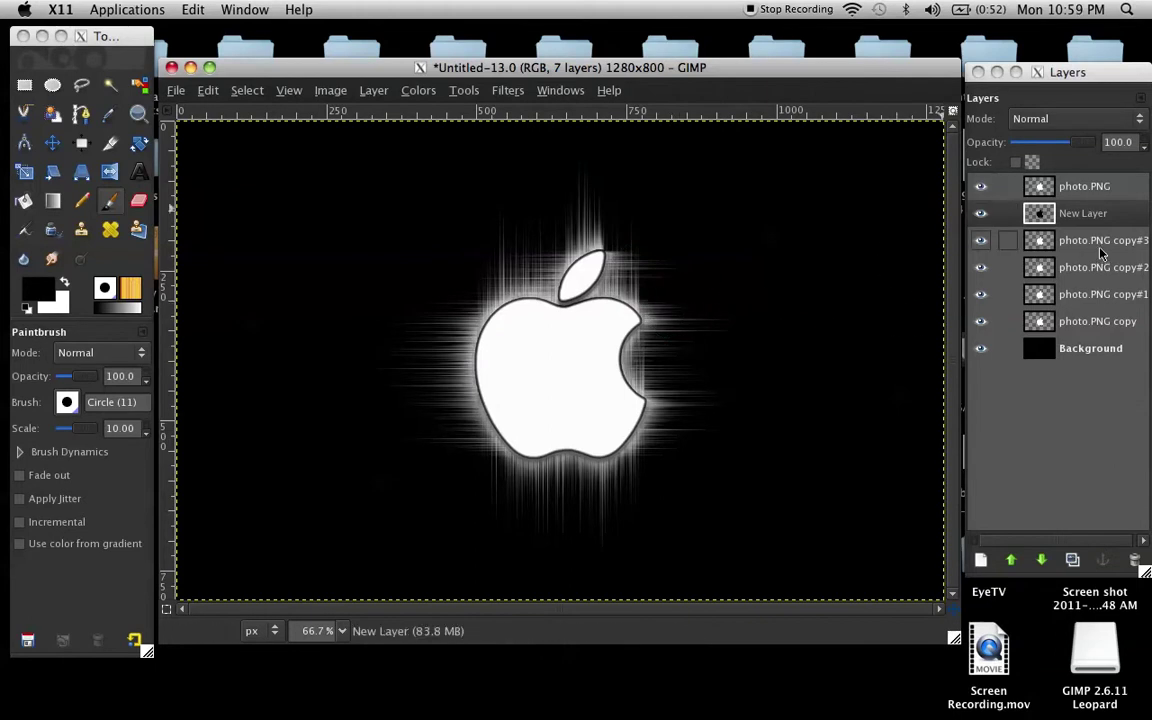
# Delete the old streak layers photo.PNG copy#3, copy#2 and copy#1.
pyautogui.click(1102, 242)
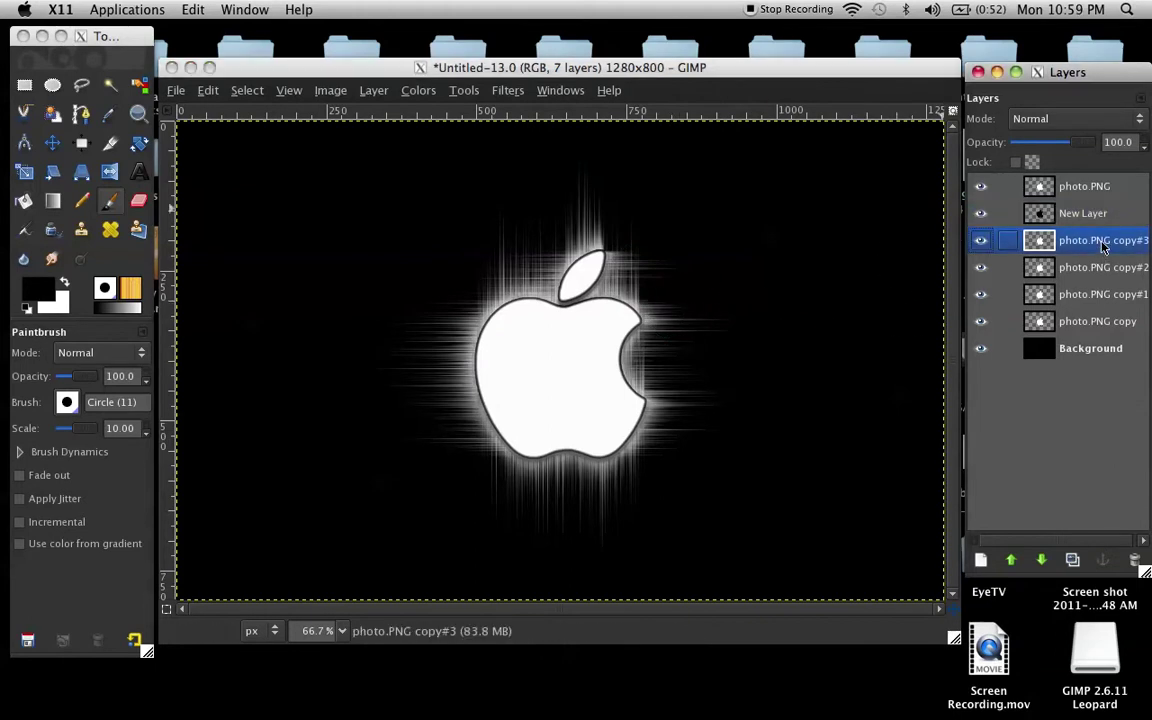
pyautogui.moveTo(633, 68); pyautogui.dragTo(635, 645)
pyautogui.moveTo(528, 645); pyautogui.dragTo(536, 82)
pyautogui.rightClick(1088, 240)
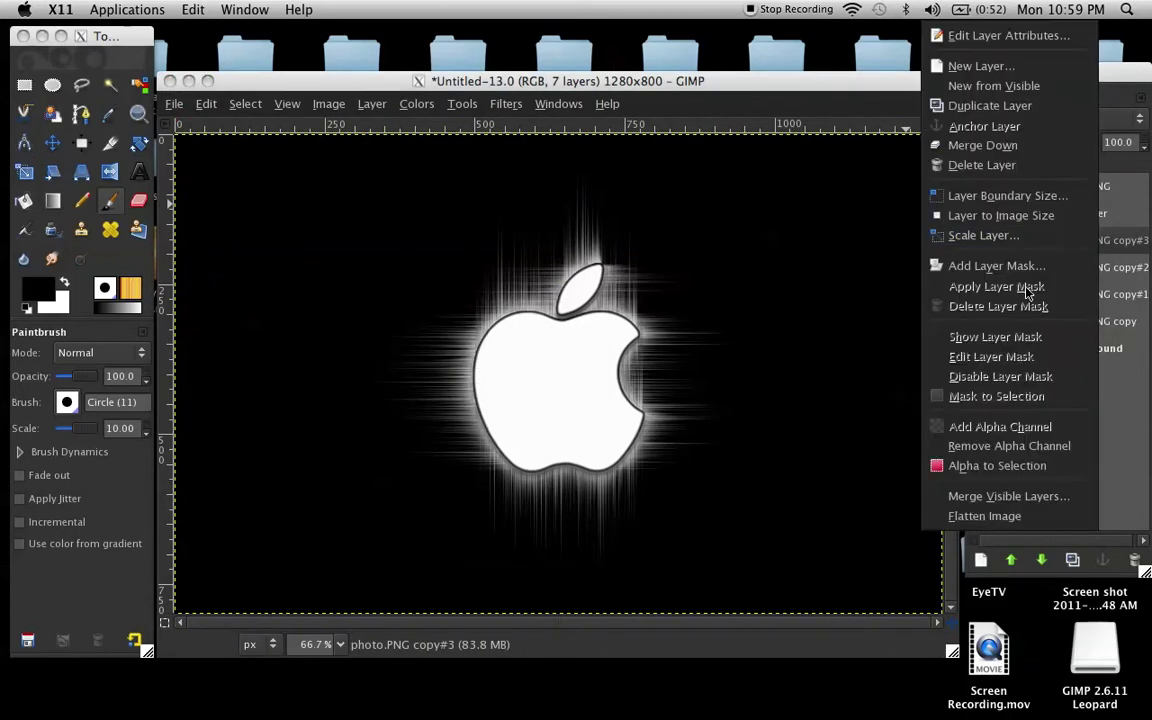
pyautogui.click(1025, 165)
pyautogui.rightClick(1063, 241)
pyautogui.click(1002, 170)
pyautogui.rightClick(1063, 240)
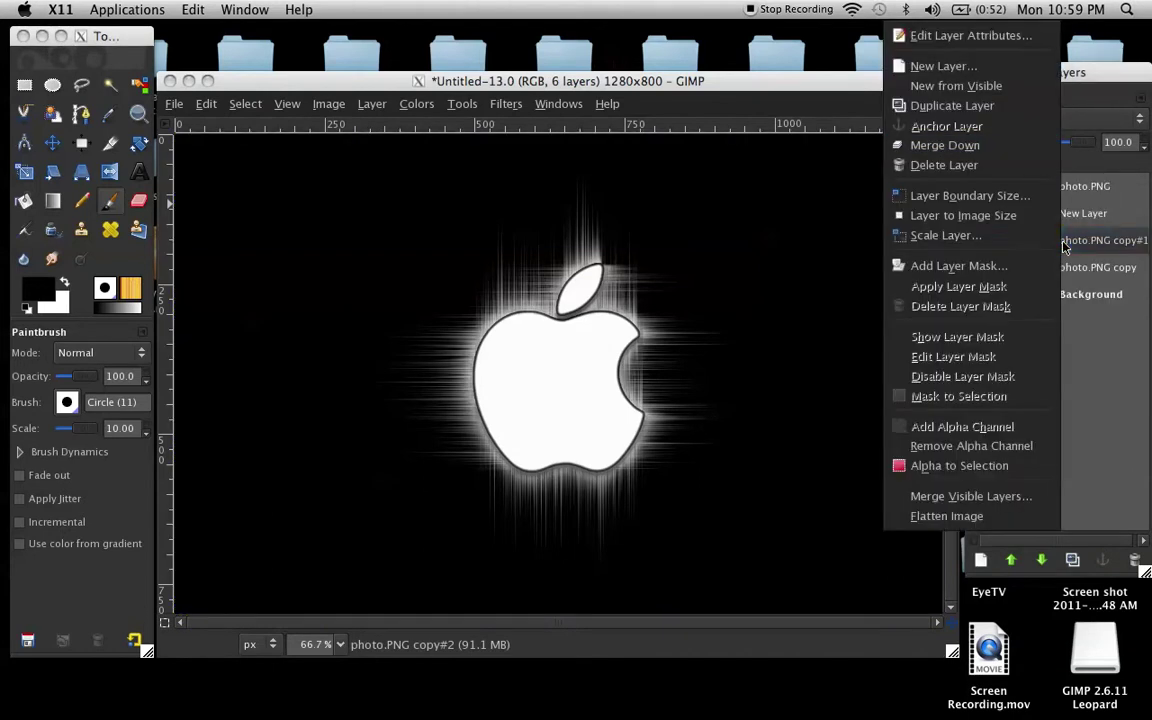
pyautogui.click(986, 167)
# Duplicate photo.PNG copy four times to create fresh streak copies up to copy#4.
pyautogui.click(1072, 560)
pyautogui.click(1072, 560)
pyautogui.click(1072, 560)
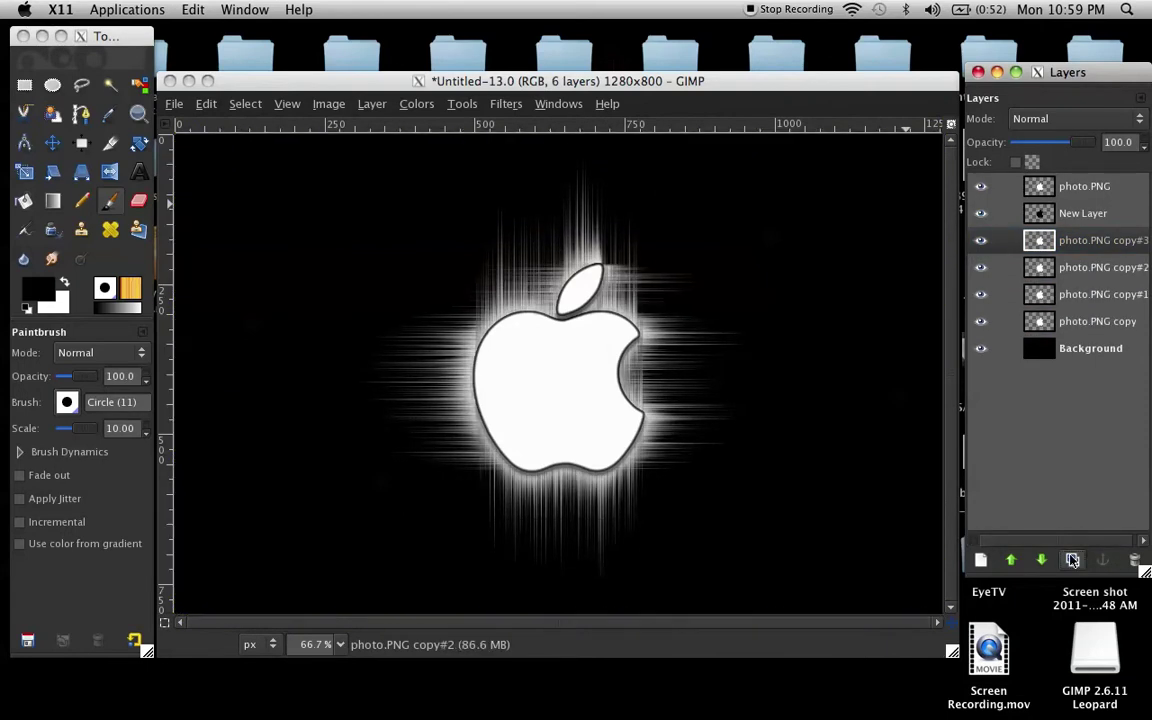
pyautogui.click(1072, 560)
# Check the desktop's Stock folder for the rainbow picture, then restore the GIMP windows.
pyautogui.moveTo(771, 84); pyautogui.dragTo(814, 66)
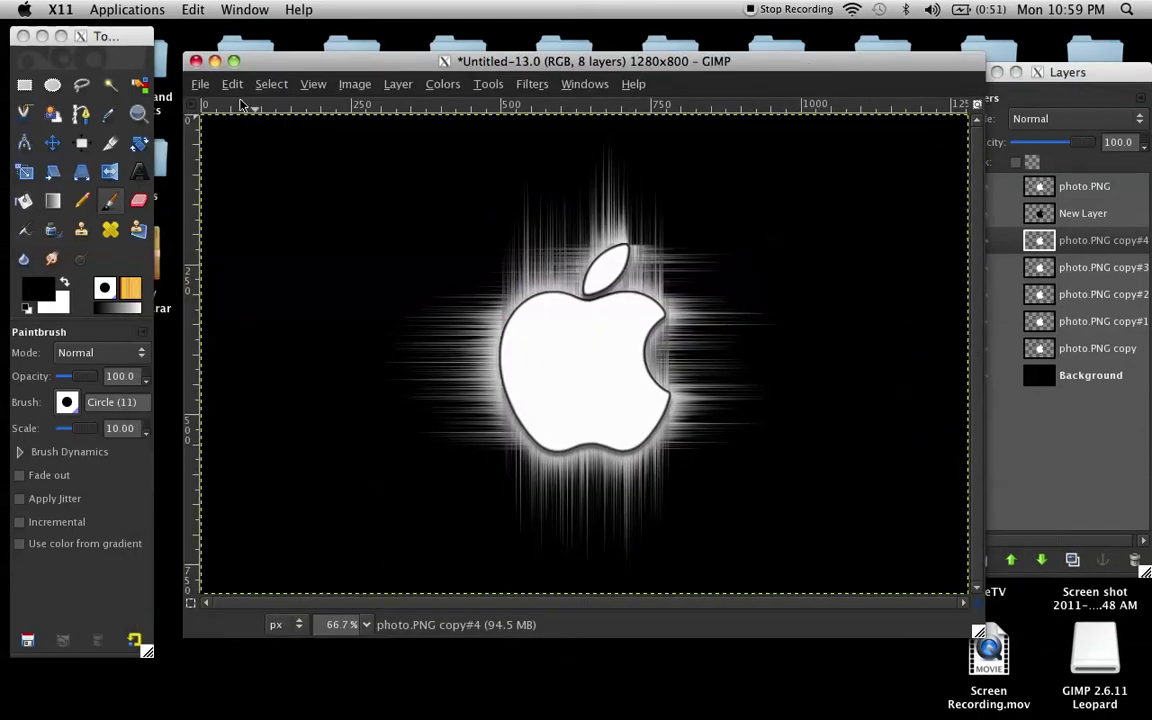
pyautogui.click(200, 84)
pyautogui.click(180, 84)
pyautogui.moveTo(293, 68); pyautogui.dragTo(125, 343)
pyautogui.click(1046, 110)
pyautogui.click(1062, 62)
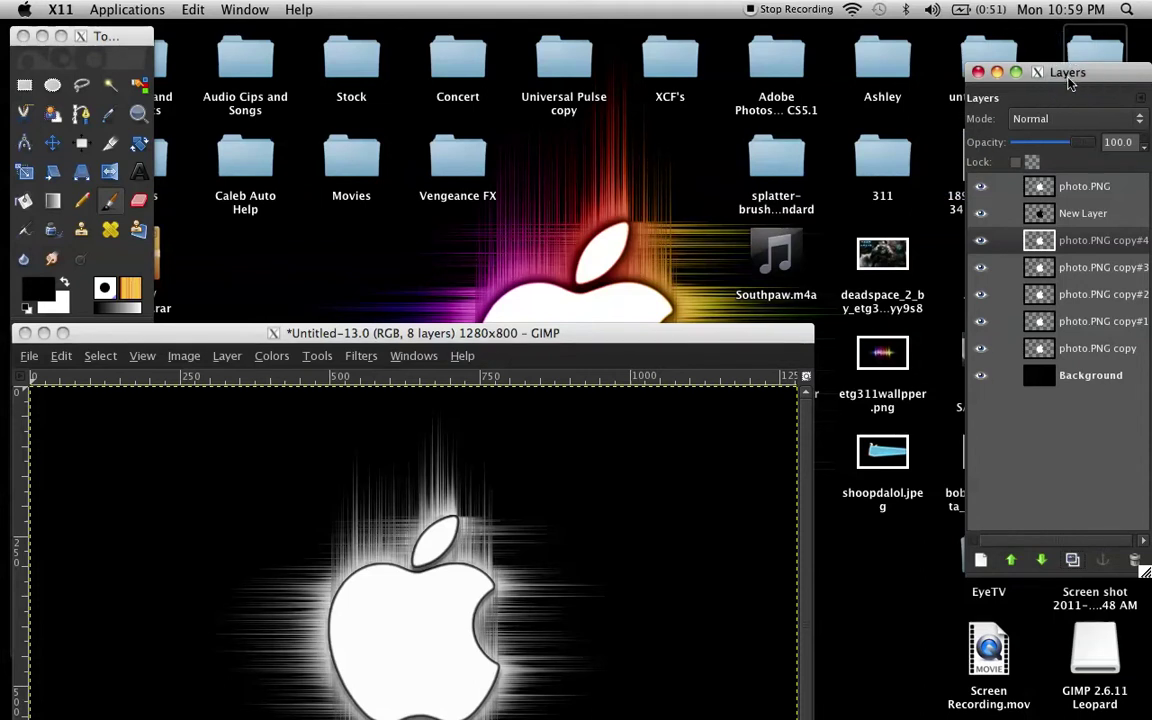
pyautogui.moveTo(1062, 68); pyautogui.dragTo(1051, 144)
pyautogui.moveTo(729, 331); pyautogui.dragTo(890, 244)
pyautogui.doubleClick(343, 52)
pyautogui.click(242, 106)
pyautogui.moveTo(350, 243); pyautogui.dragTo(345, 87)
# Open Stock/rainbow.jpg as a layer, converting it to the RGB working space.
pyautogui.click(204, 113)
pyautogui.click(266, 208)
pyautogui.click(376, 445)
pyautogui.click(926, 632)
pyautogui.click(620, 262)
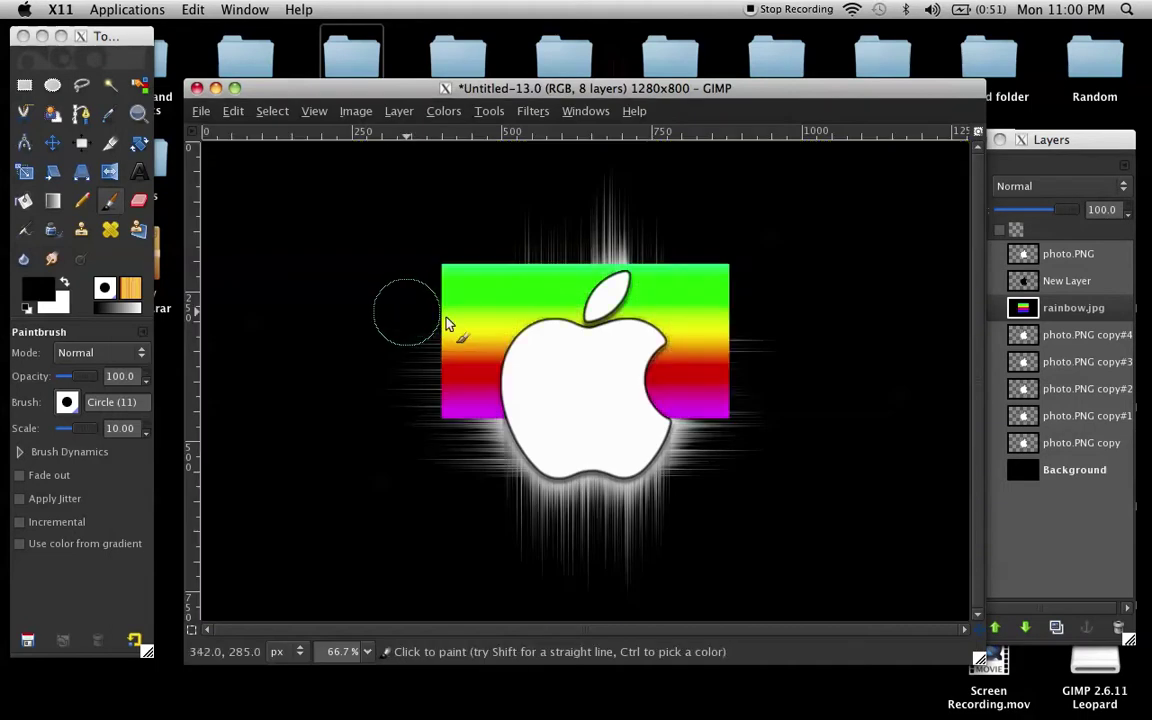
# Rotate the rainbow.jpg layer 90° clockwise so its colours run as vertical bands.
pyautogui.press('m')
pyautogui.click(355, 111)
pyautogui.moveTo(440, 325)
pyautogui.click(724, 384)
# Scale the rainbow layer to about 508×555 and nudge it slightly up over the apple.
pyautogui.click(38, 175)
pyautogui.moveTo(489, 268); pyautogui.dragTo(429, 224)
pyautogui.click(788, 550)
pyautogui.moveTo(722, 540); pyautogui.dragTo(814, 608)
pyautogui.click(52, 145)
pyautogui.moveTo(540, 289); pyautogui.dragTo(538, 286)
# Set the rainbow.jpg layer's blend mode to Soft light.
pyautogui.click(1085, 187)
pyautogui.click(1056, 170)
pyautogui.click(1054, 186)
pyautogui.click(1045, 423)
# Add New Layer#1 beneath rainbow.jpg and bucket-fill it with grey 665d5d.
pyautogui.click(965, 628)
pyautogui.click(1147, 431)
pyautogui.moveTo(1025, 335); pyautogui.dragTo(1064, 350)
pyautogui.click(48, 302)
pyautogui.moveTo(76, 318); pyautogui.dragTo(69, 351)
pyautogui.click(398, 441)
pyautogui.click(24, 200)
pyautogui.click(330, 276)
pyautogui.click(330, 276)
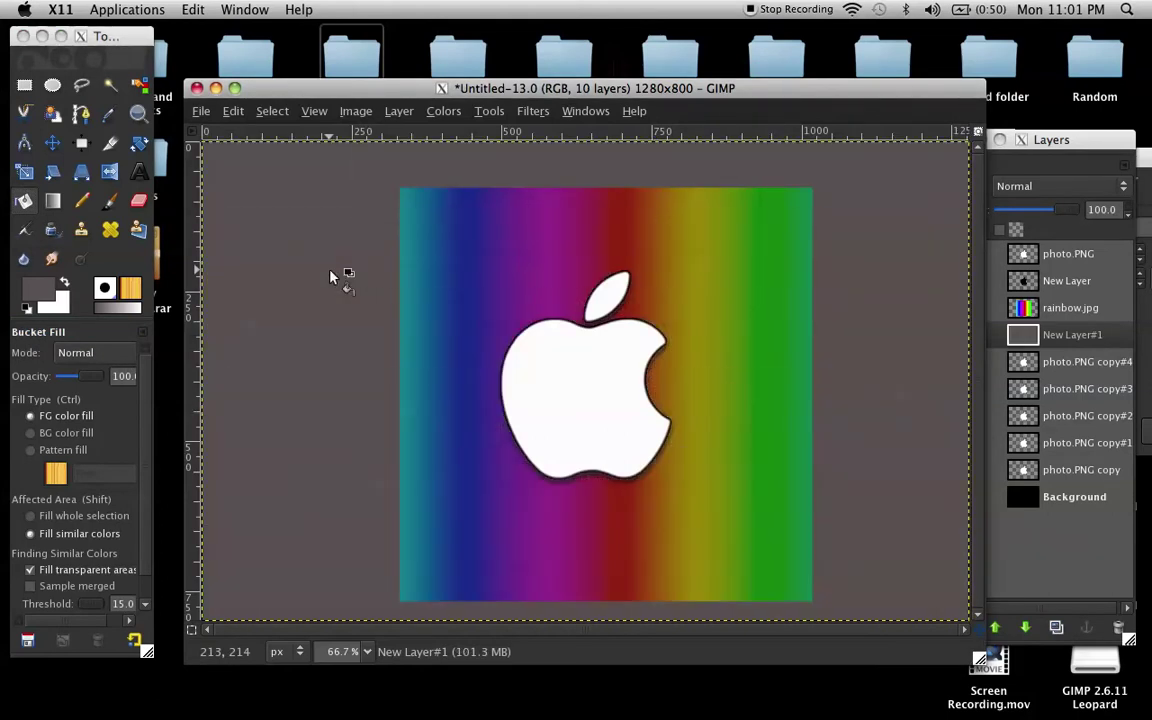
# Cycle the grey layer's blend mode down to Hard light.
pyautogui.click(1065, 188)
pyautogui.click(1065, 188)
pyautogui.click(1065, 188)
pyautogui.scroll(-1, 1066, 190)
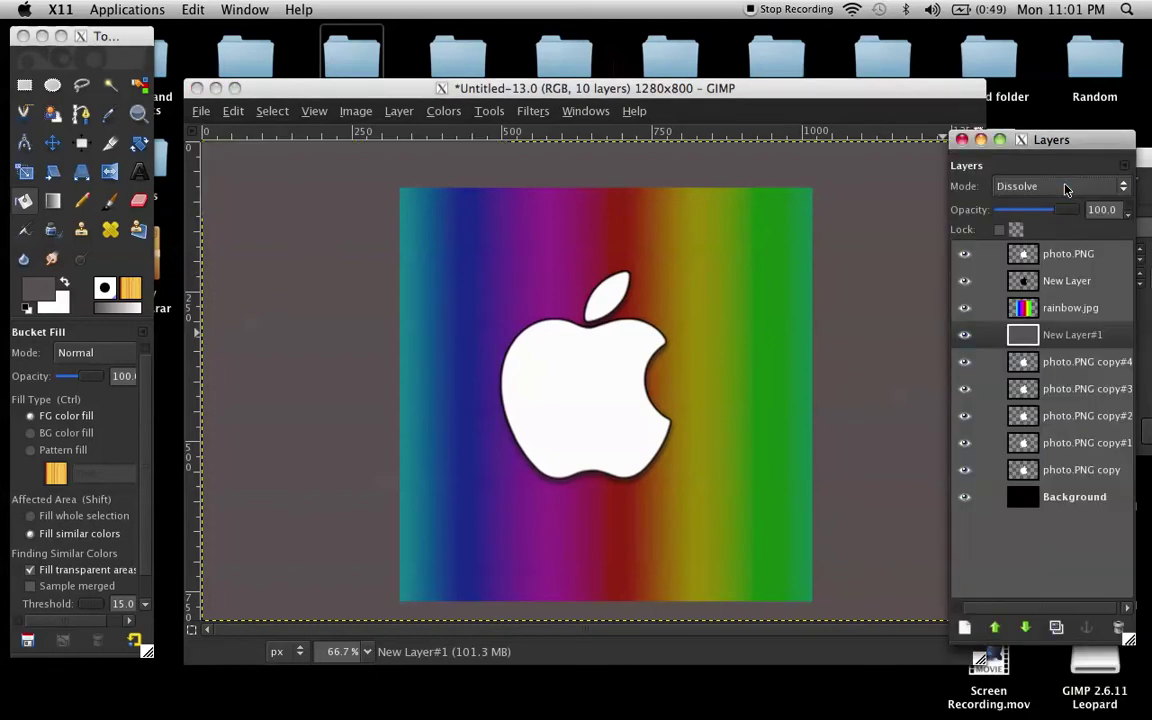
pyautogui.scroll(-1, 1065, 188)
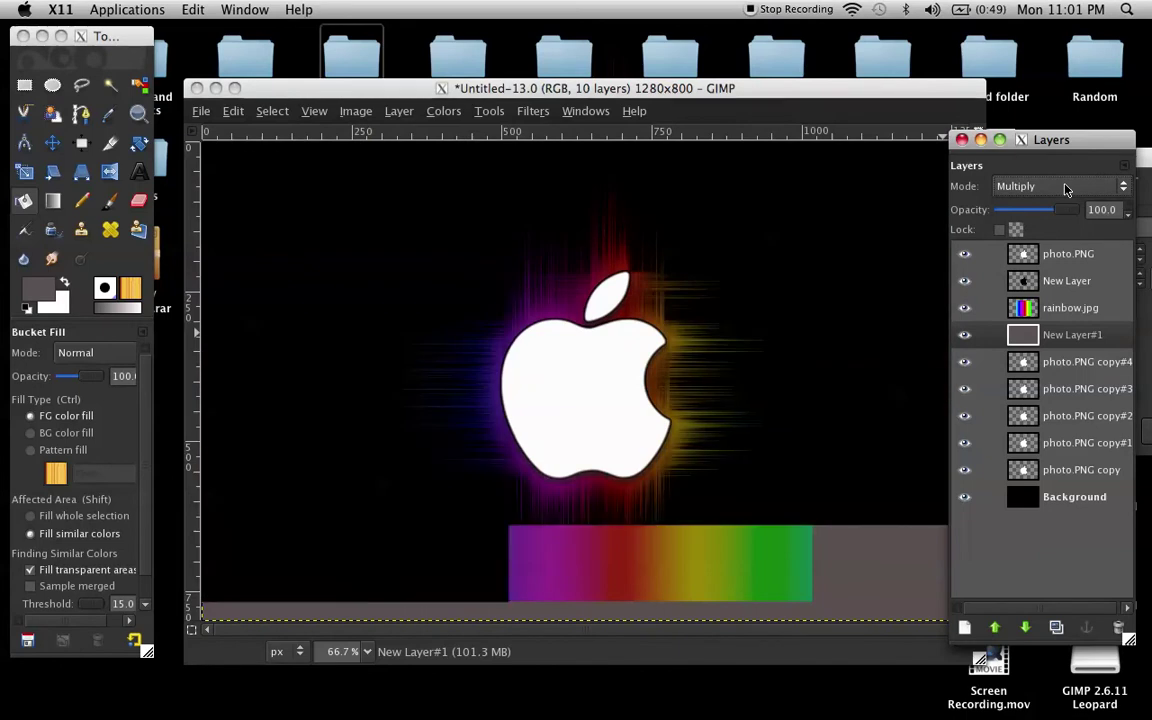
pyautogui.scroll(-1, 1065, 188)
pyautogui.scroll(-1, 1065, 188)
pyautogui.scroll(-1, 1065, 188)
pyautogui.scroll(-1, 1065, 188)
pyautogui.scroll(-1, 1065, 188)
pyautogui.scroll(-1, 1065, 188)
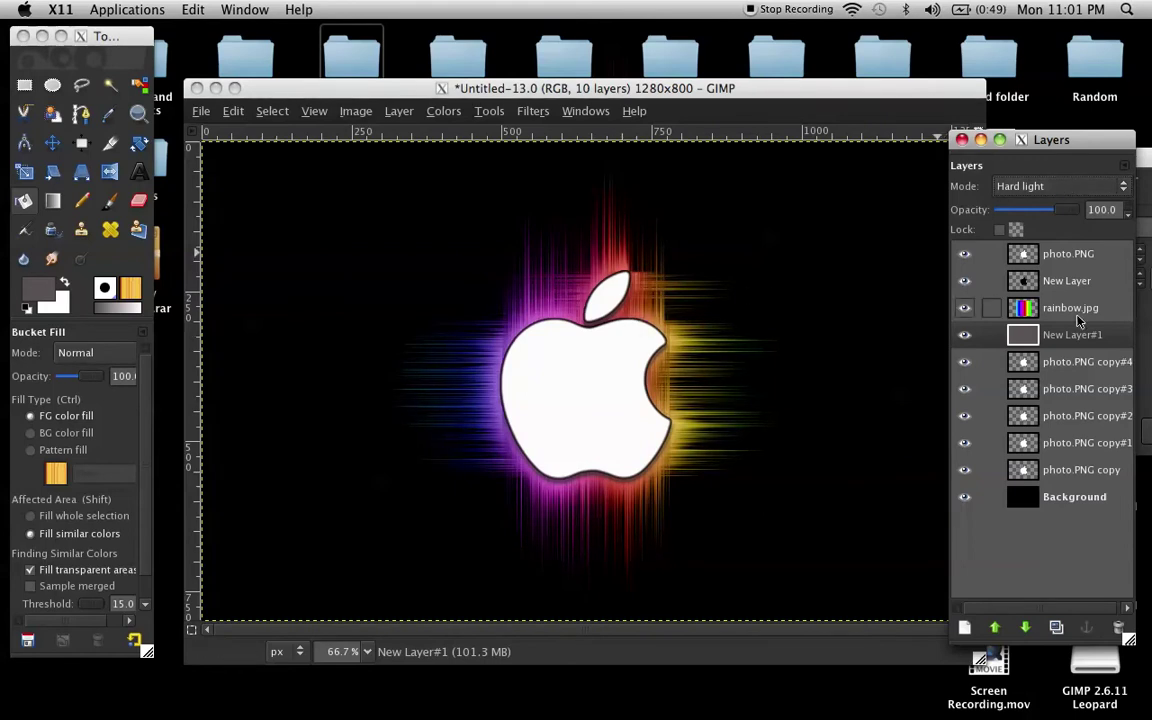
# Try rainbow.jpg at the top of the stack, then put it back below New Layer.
pyautogui.moveTo(465, 75); pyautogui.dragTo(418, 168)
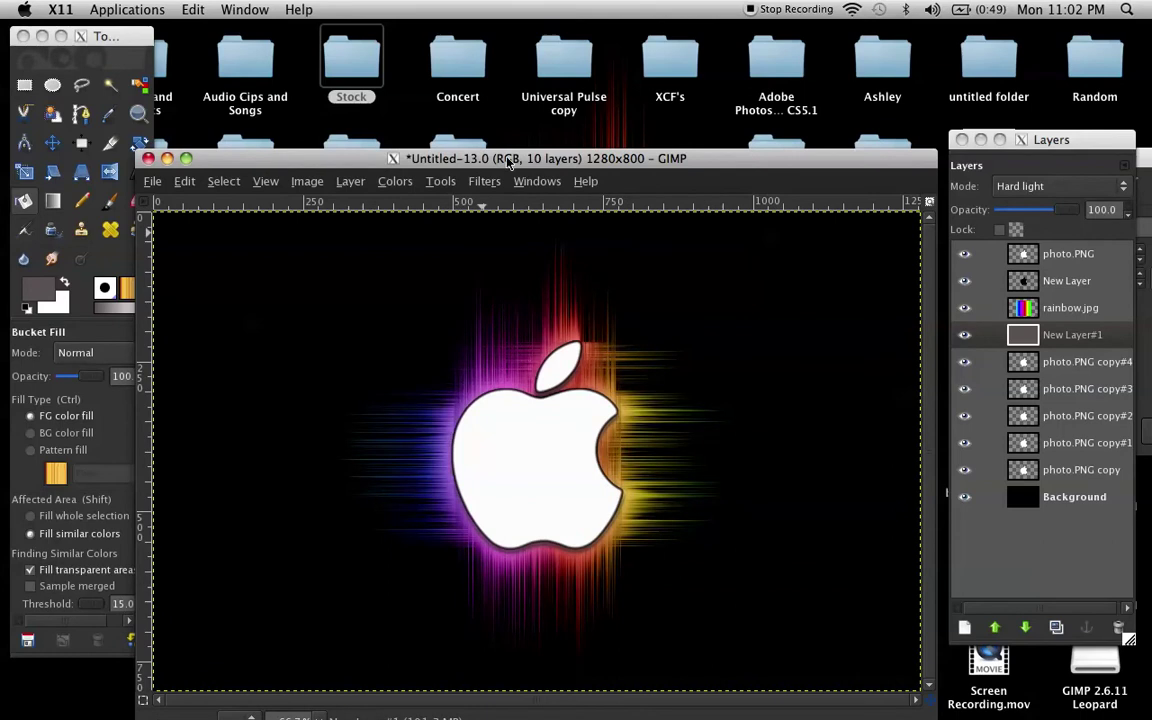
pyautogui.moveTo(508, 162); pyautogui.dragTo(499, 409)
pyautogui.moveTo(672, 405); pyautogui.dragTo(720, 116)
pyautogui.click(1092, 334)
pyautogui.moveTo(1062, 305); pyautogui.dragTo(972, 255)
pyautogui.moveTo(975, 254); pyautogui.dragTo(1088, 320)
pyautogui.moveTo(302, 119); pyautogui.dragTo(329, 419)
# Open etg311wallpper.png in Preview and shrink its window for comparison.
pyautogui.doubleClick(883, 355)
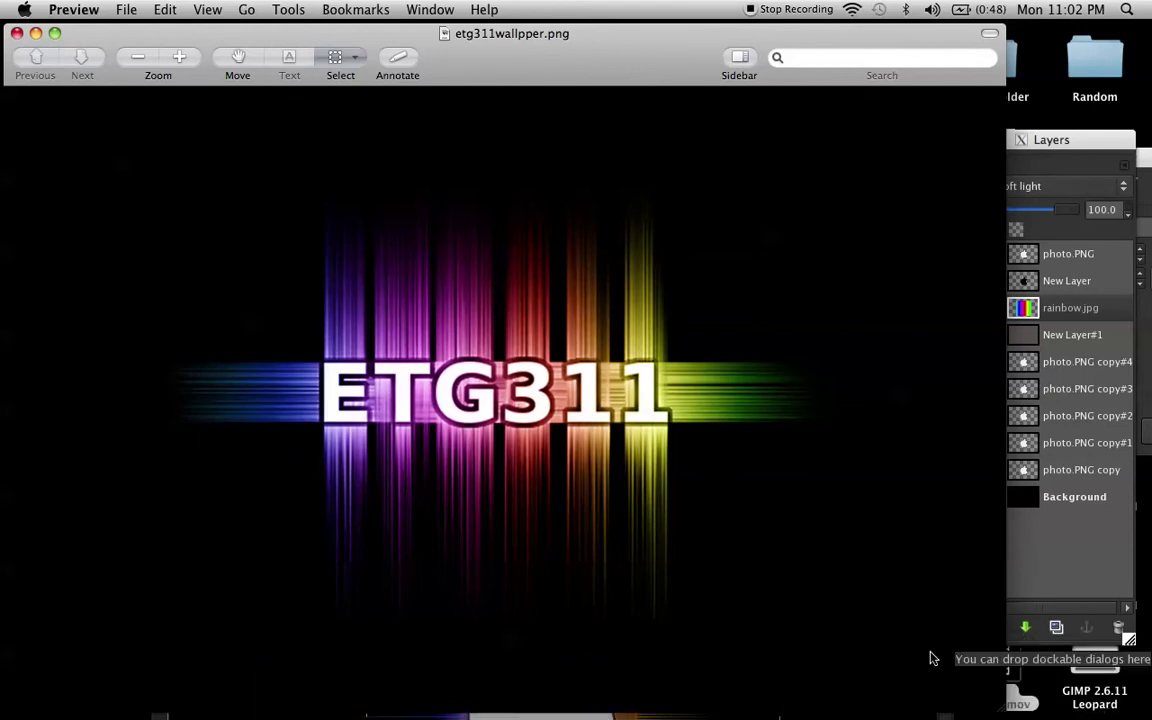
pyautogui.moveTo(1001, 707); pyautogui.dragTo(815, 572)
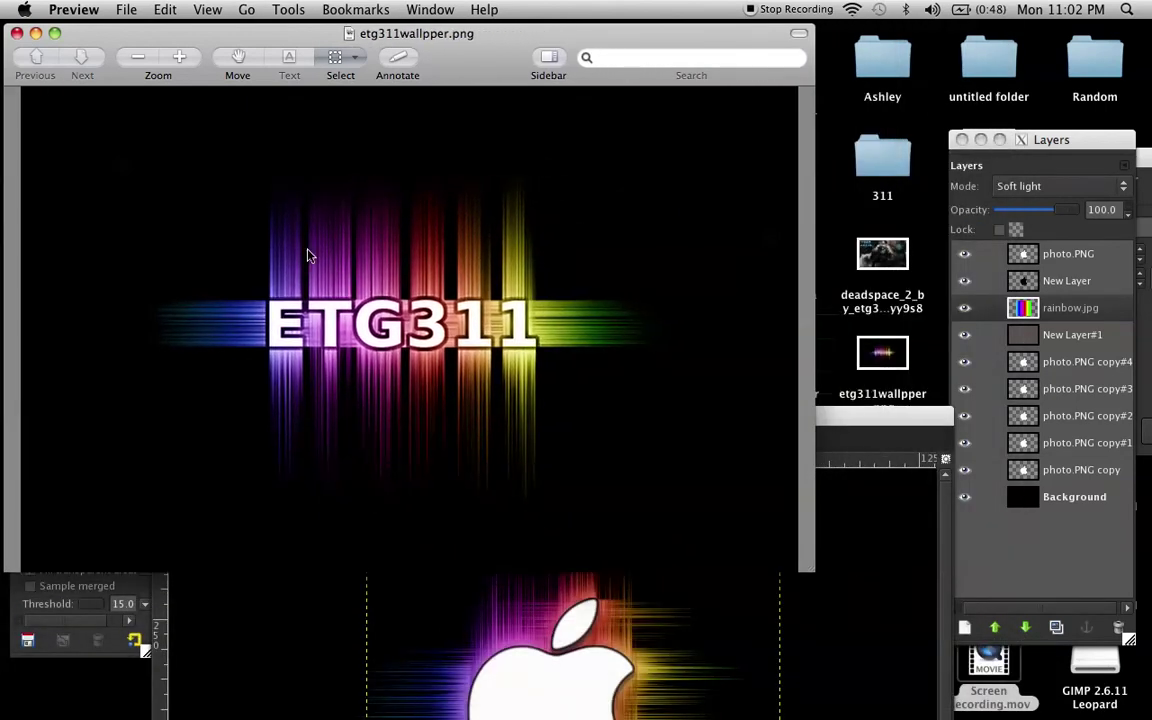